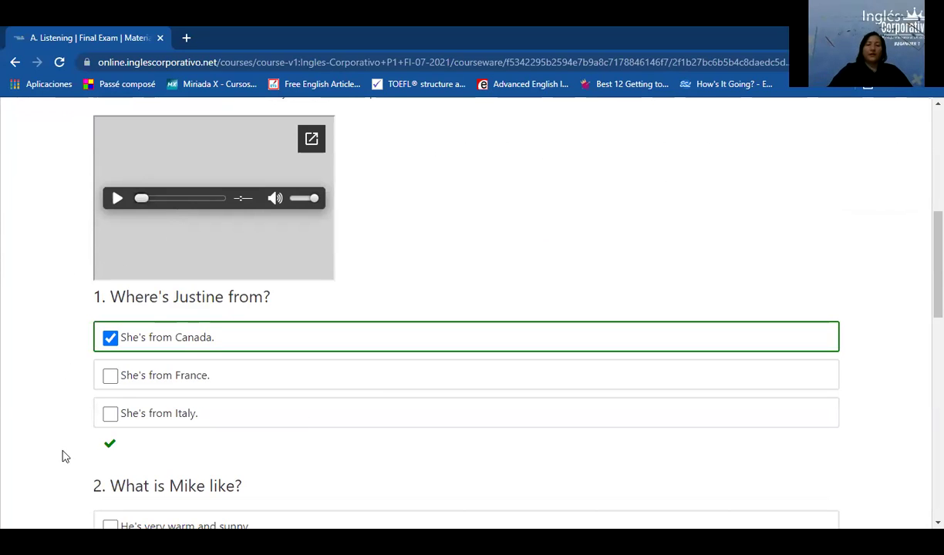
Look through the answered questions of the Final Exam's A. Listening section.
scroll(4, 405, down, 6)
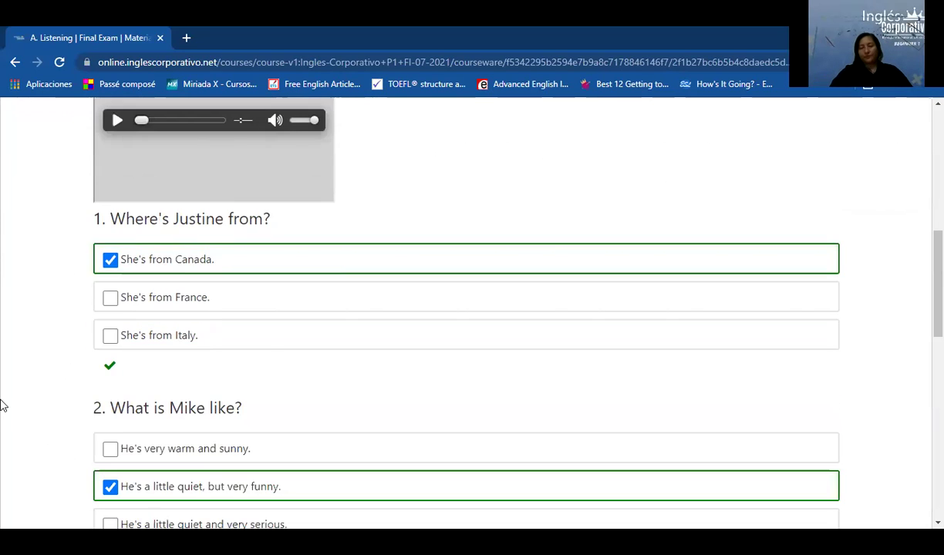
scroll(45, 404, down, 1)
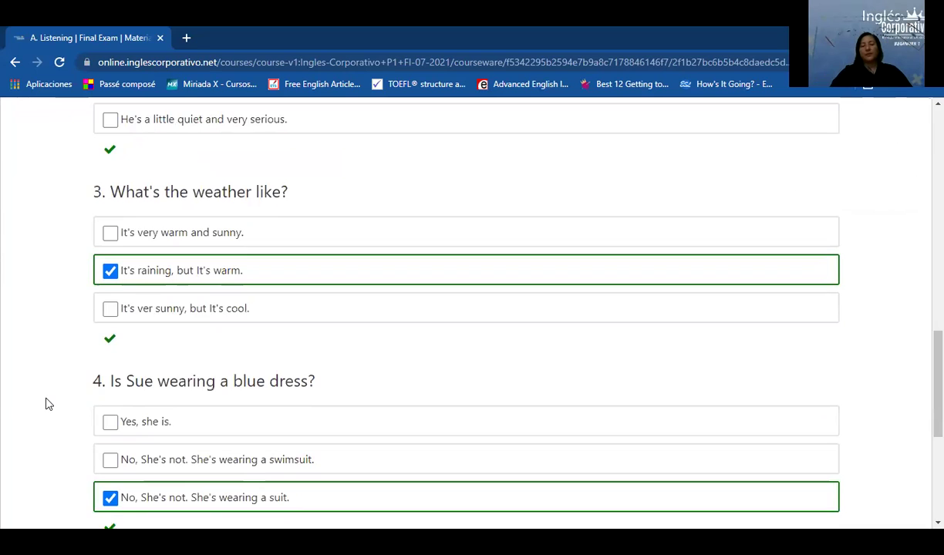
scroll(46, 403, down, 2)
scroll(46, 404, up, 3)
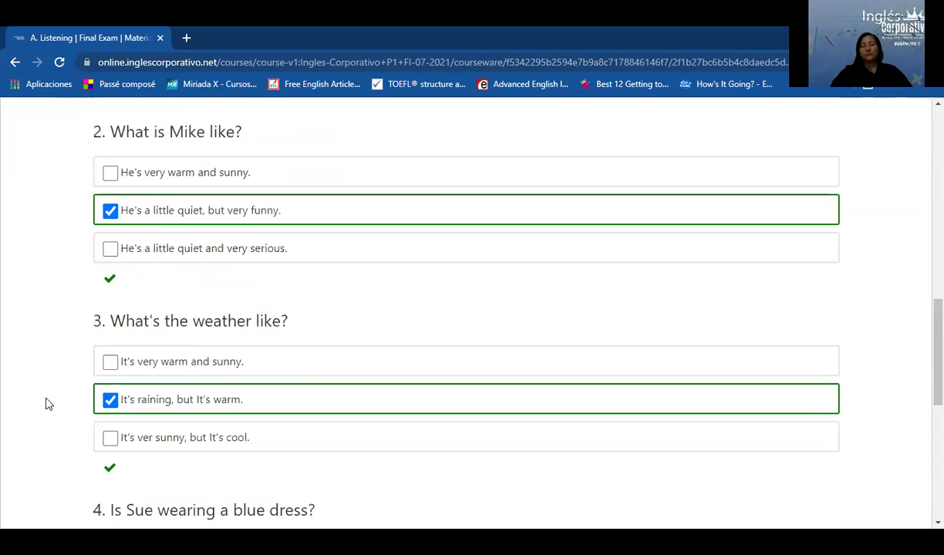
scroll(47, 404, up, 10)
scroll(130, 363, down, 1)
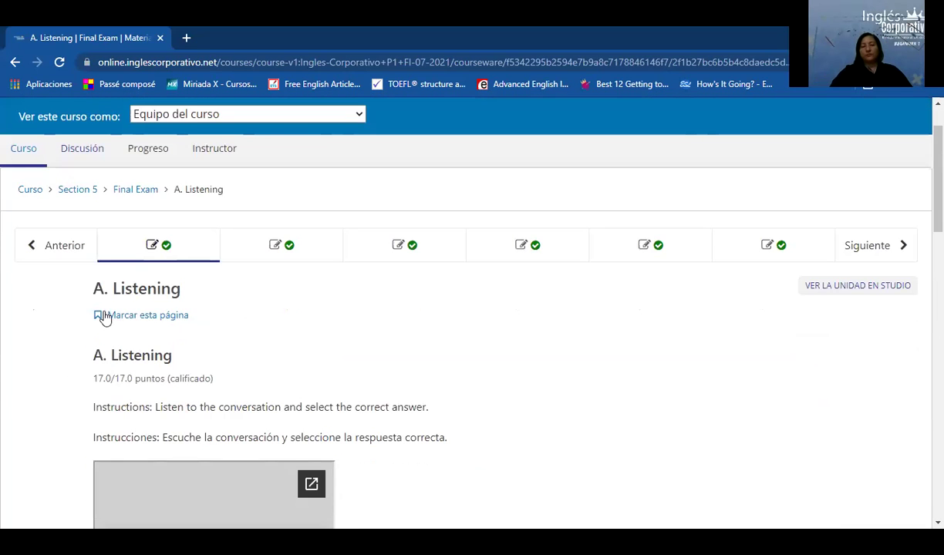
Open exam section B, "Read the answers. Then write the questions", and review its instructions and five answers.
click(280, 253)
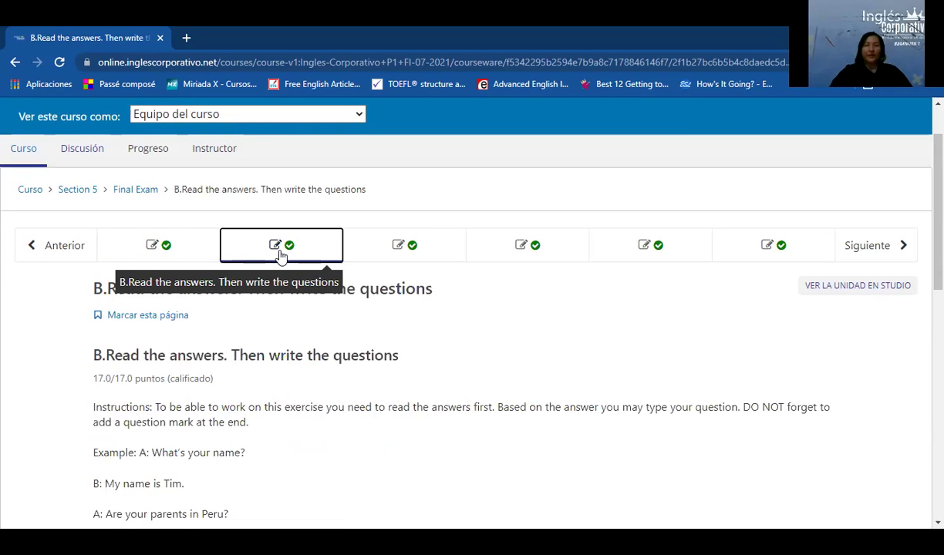
scroll(332, 385, down, 1)
scroll(332, 384, down, 1)
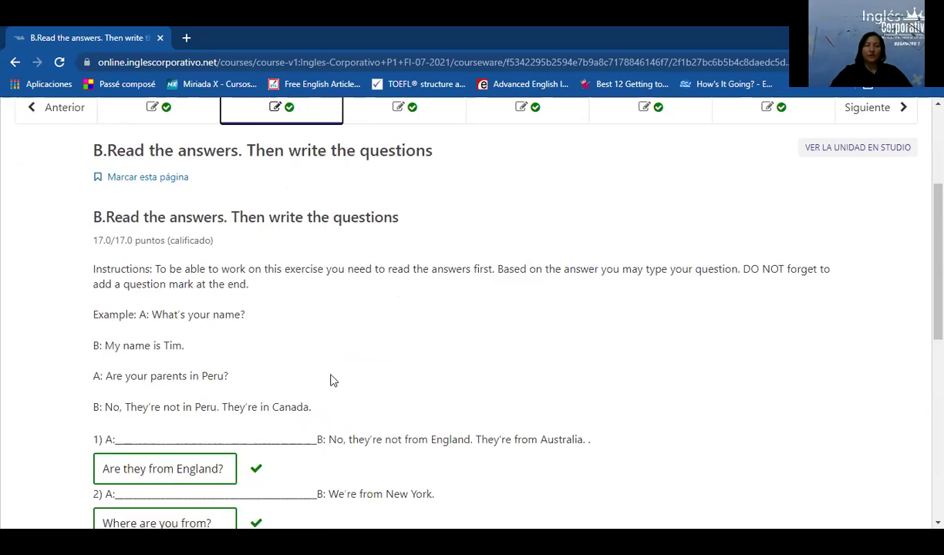
scroll(498, 380, down, 4)
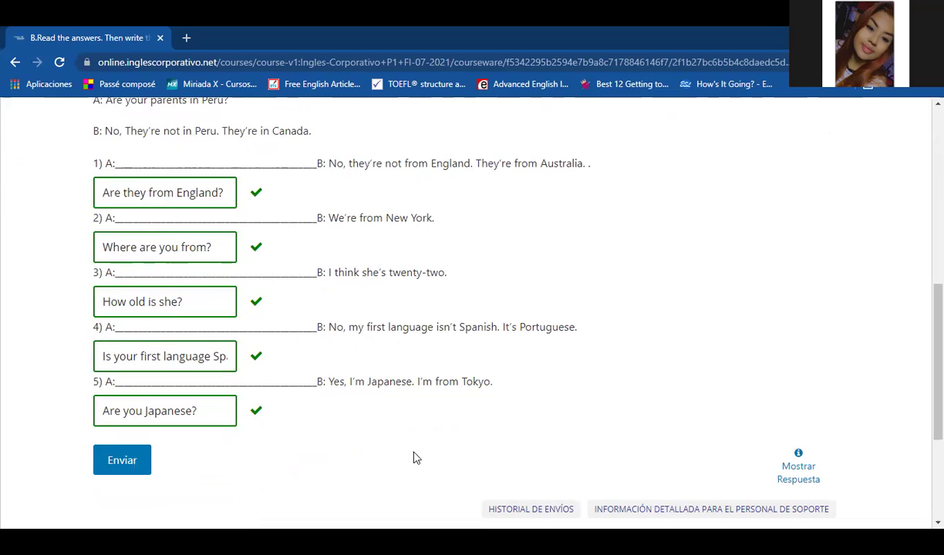
Remove the ending of answer 5, complete it again as "Are you Japanese?", and submit the exercise.
click(210, 413)
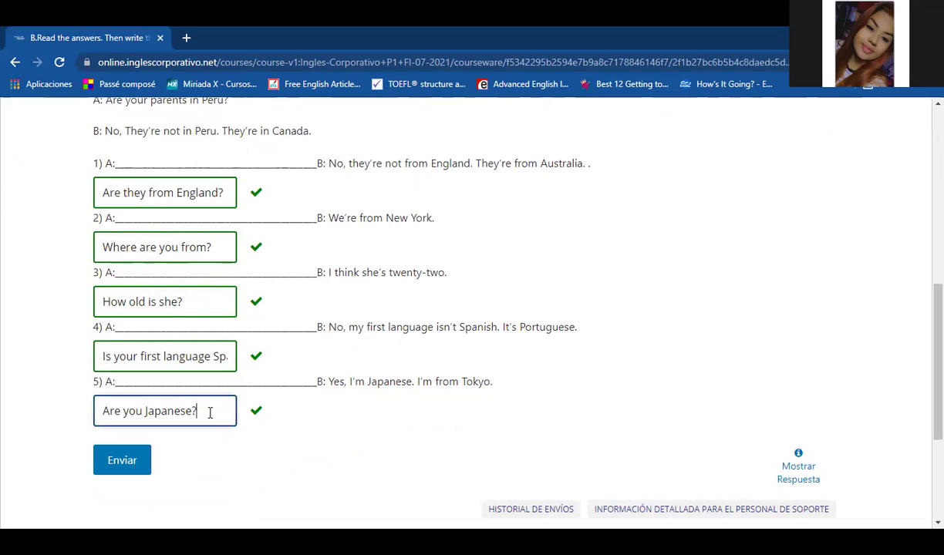
drag(204, 413, 175, 411)
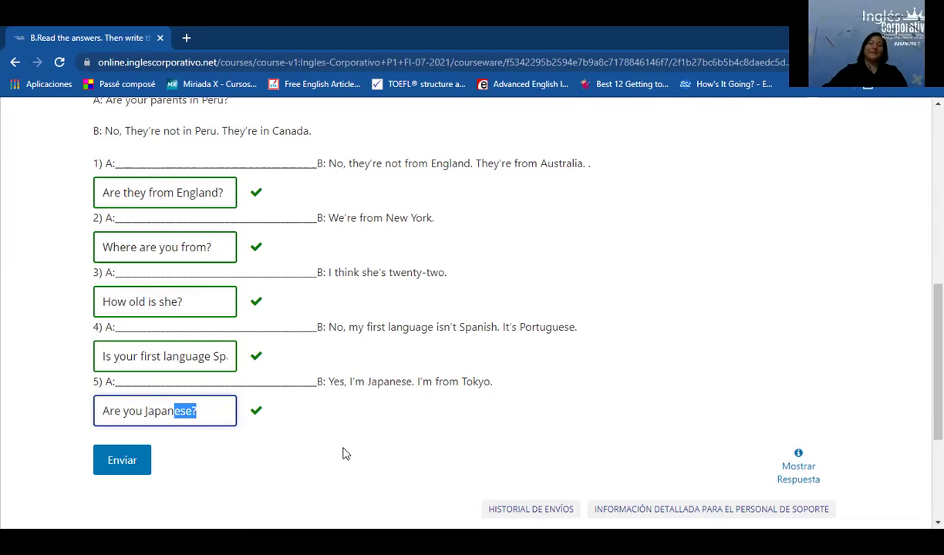
key(BackSpace)
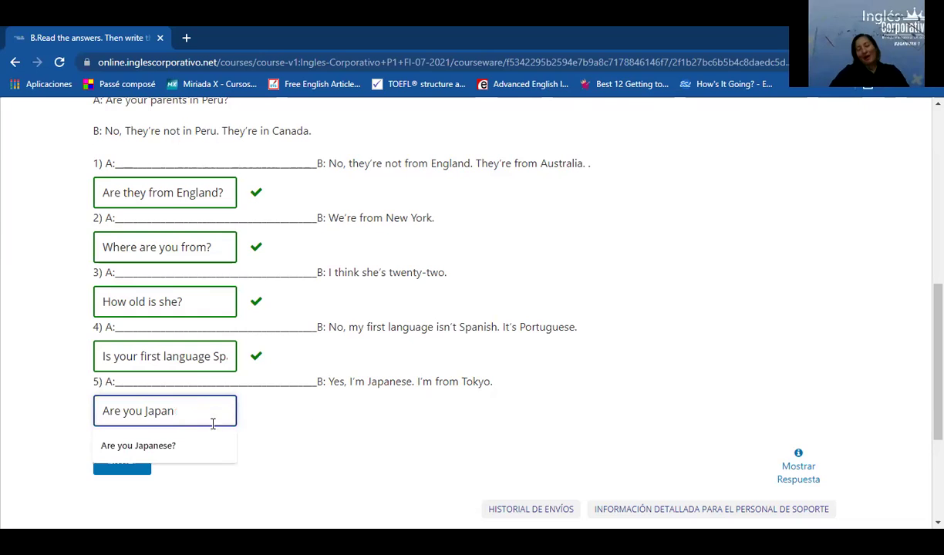
click(138, 446)
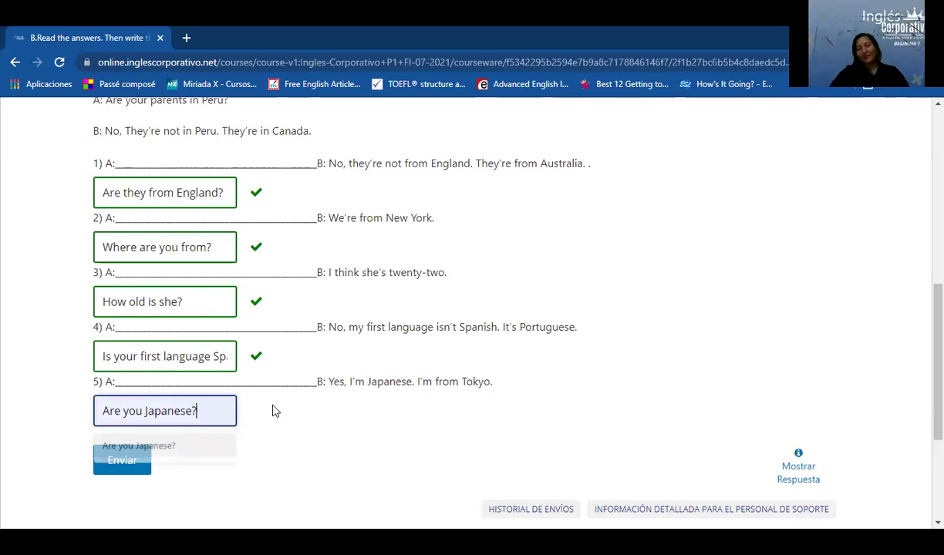
click(116, 467)
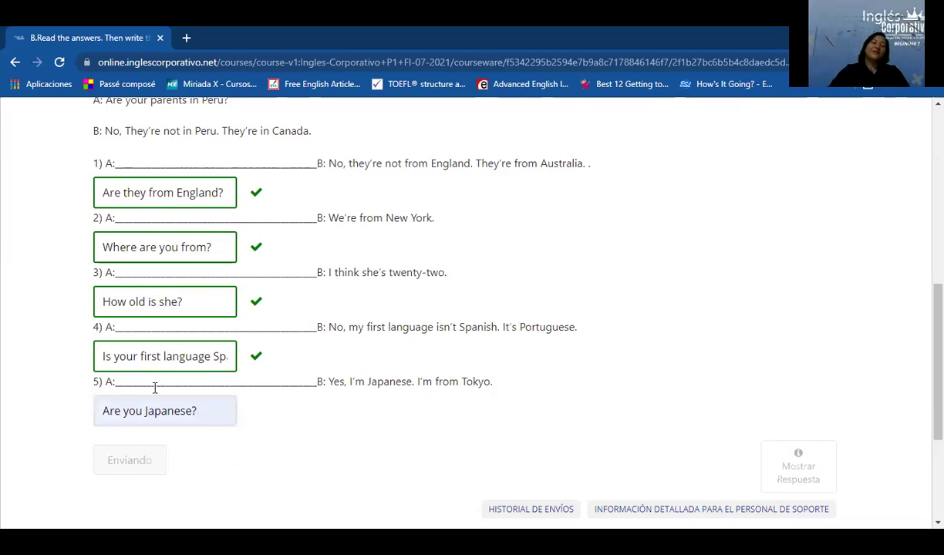
Inspect the full text of answer 4 in section B and submit the exercise again.
click(181, 356)
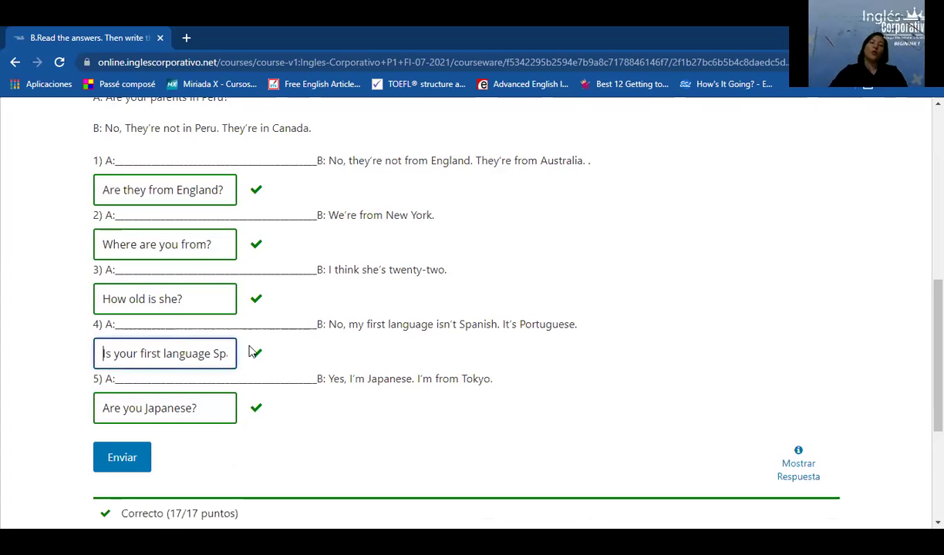
triple_click(182, 360)
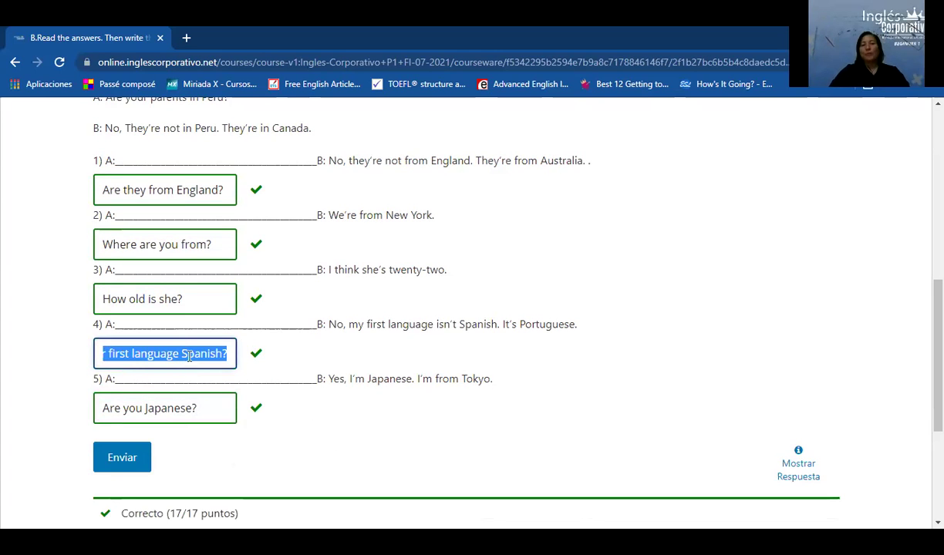
click(221, 342)
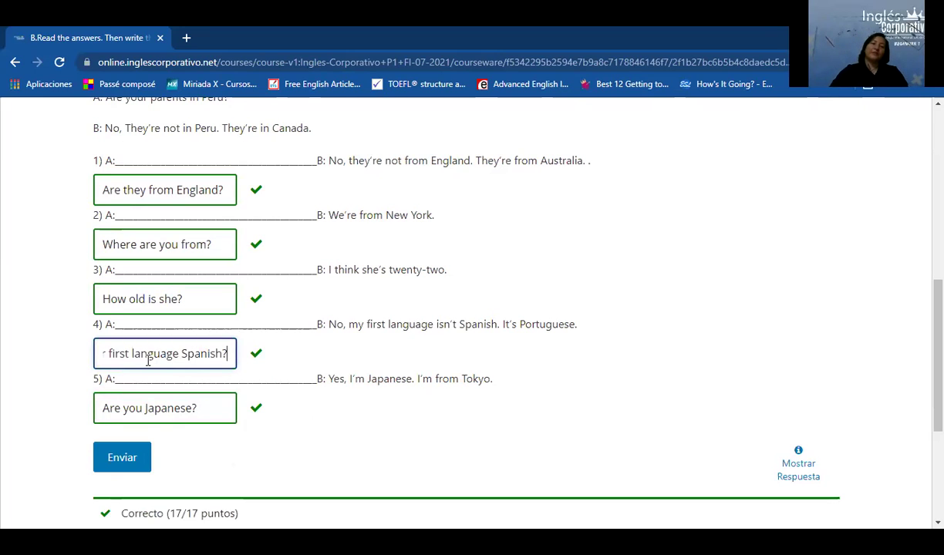
click(129, 456)
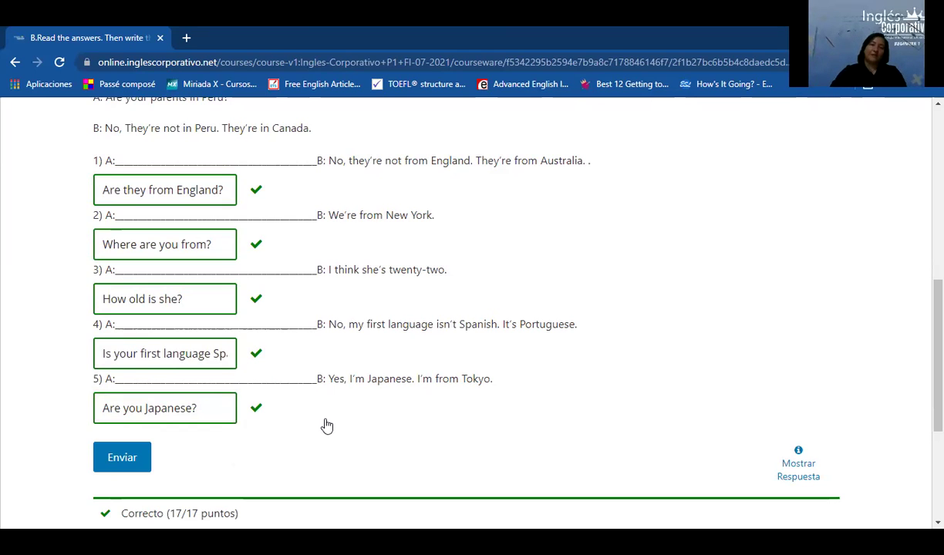
Open exam section C, "Choose the correct adjective to complete the sentence", and review its four questions.
scroll(322, 407, up, 5)
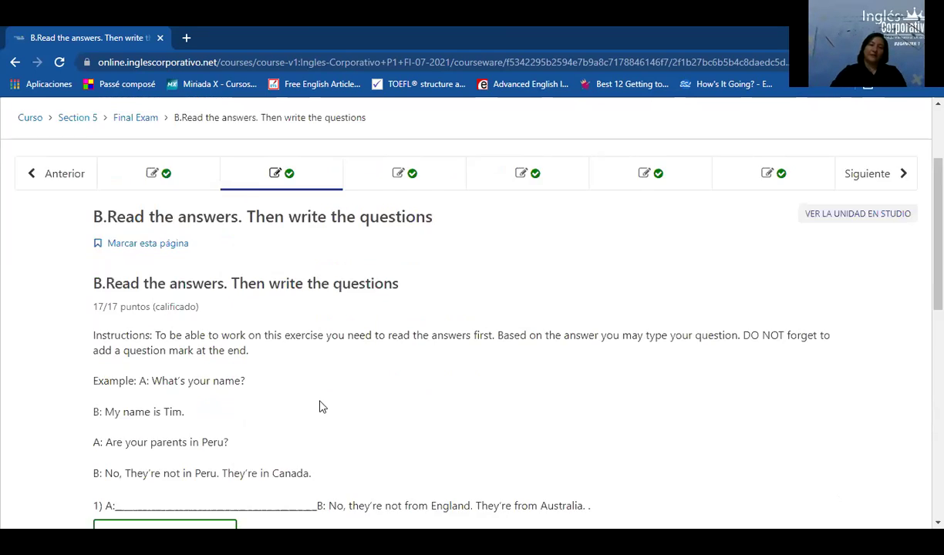
click(423, 185)
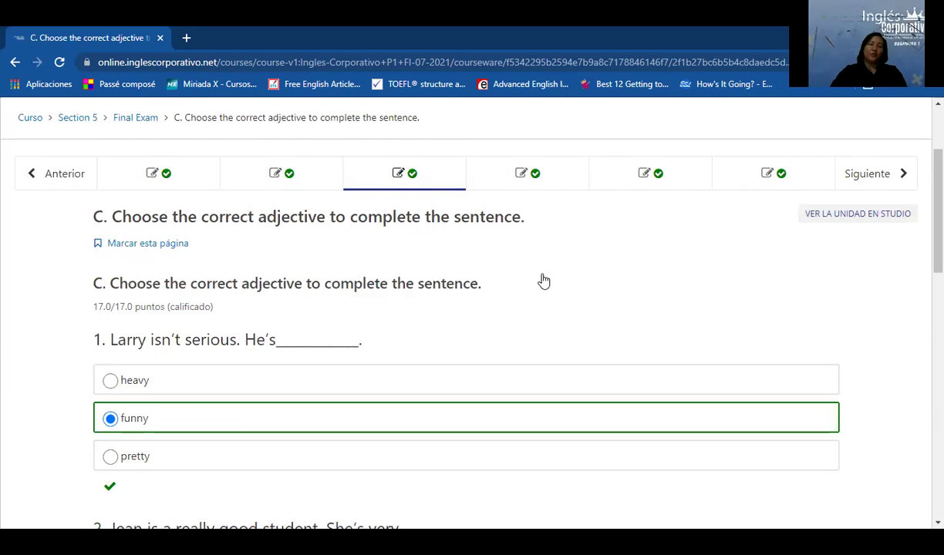
scroll(520, 210, down, 2)
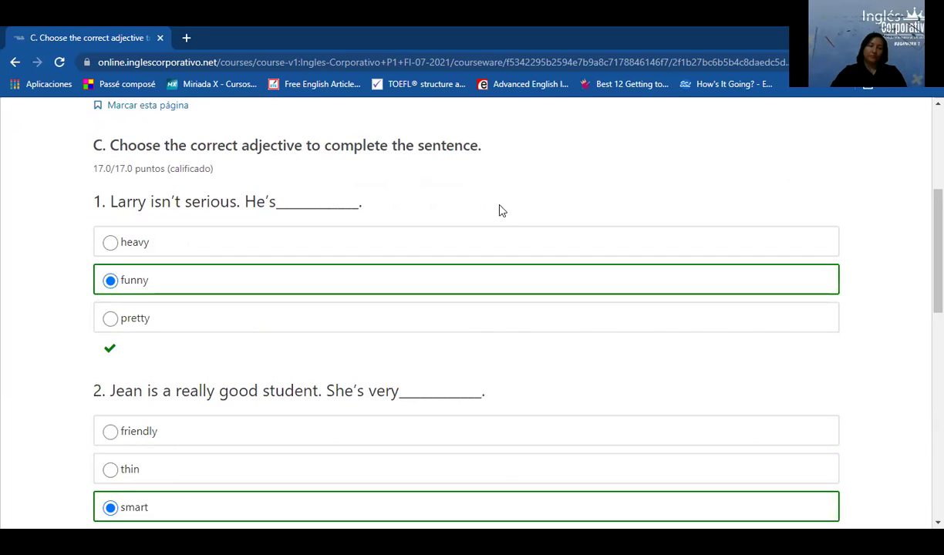
scroll(501, 211, down, 1)
scroll(528, 211, down, 1)
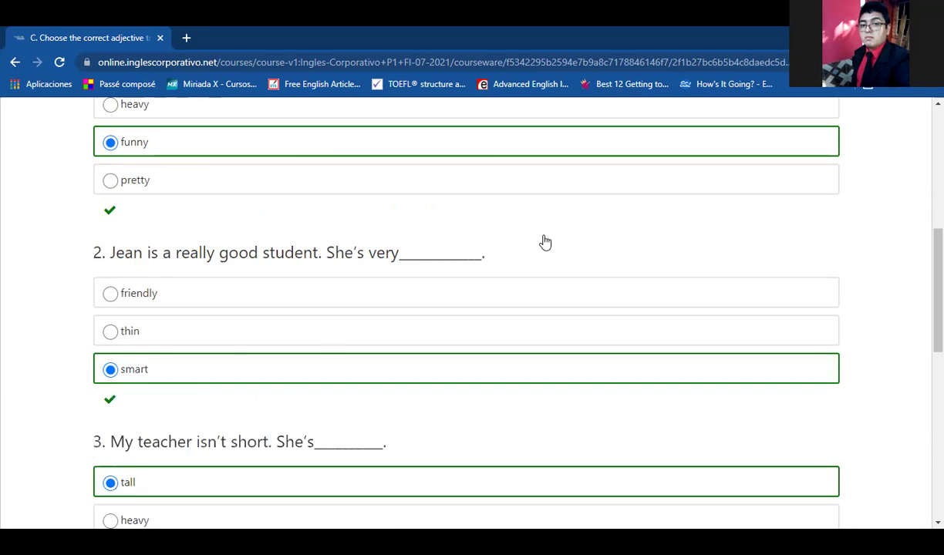
scroll(547, 243, down, 3)
scroll(546, 243, down, 2)
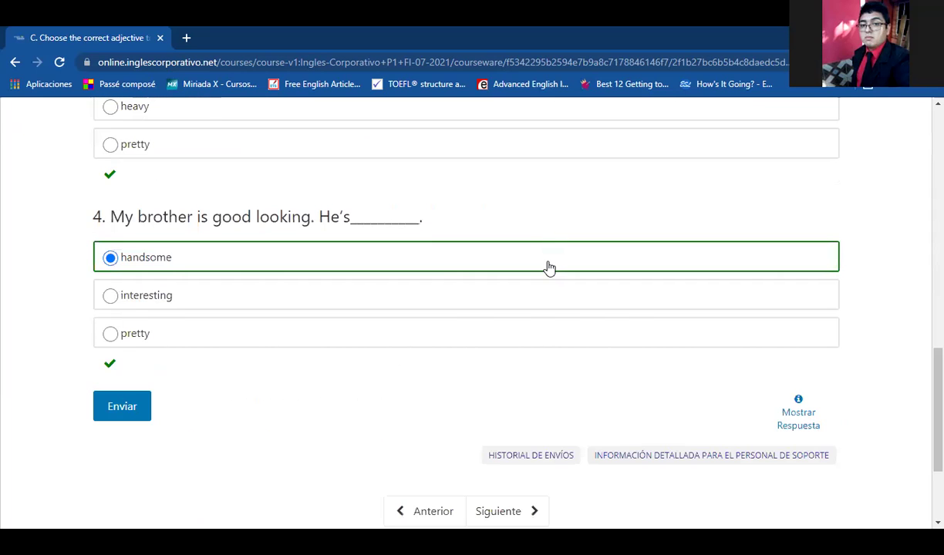
scroll(550, 267, up, 6)
scroll(550, 278, up, 4)
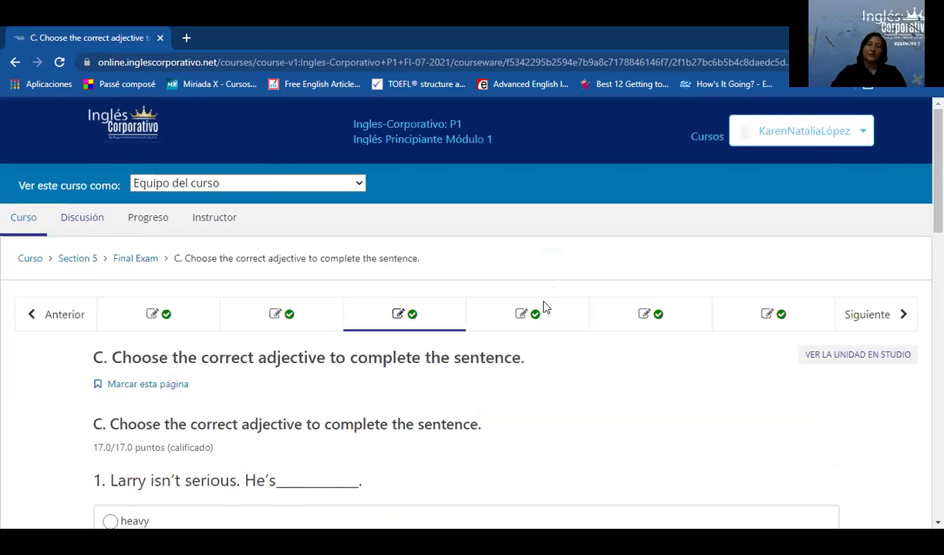
scroll(544, 305, down, 2)
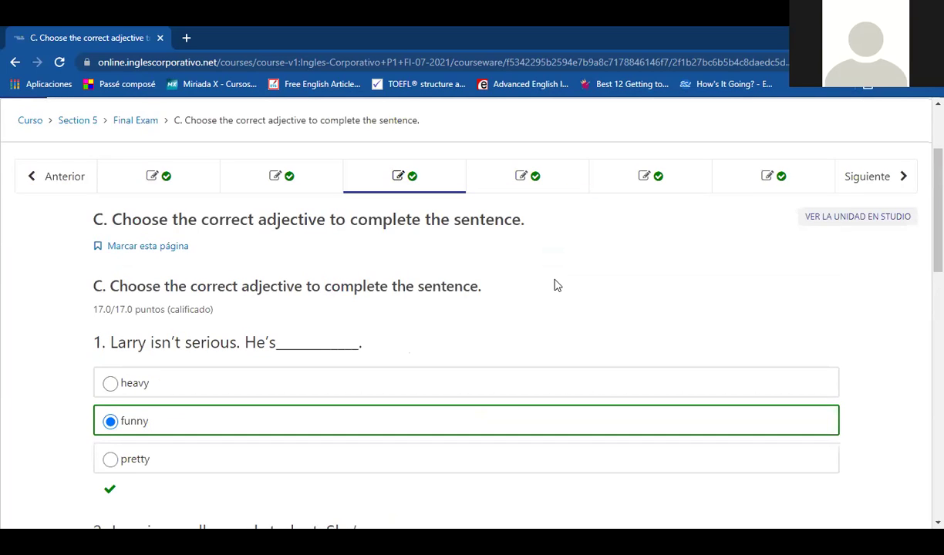
Open exam section D, "Choose the correct answer to the question", and review its five questions.
click(534, 188)
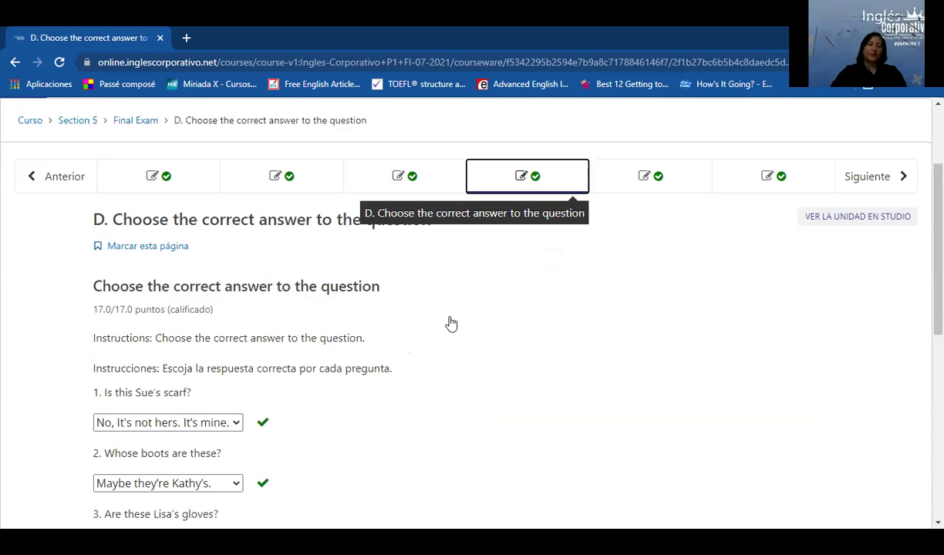
scroll(451, 324, down, 2)
scroll(448, 323, up, 1)
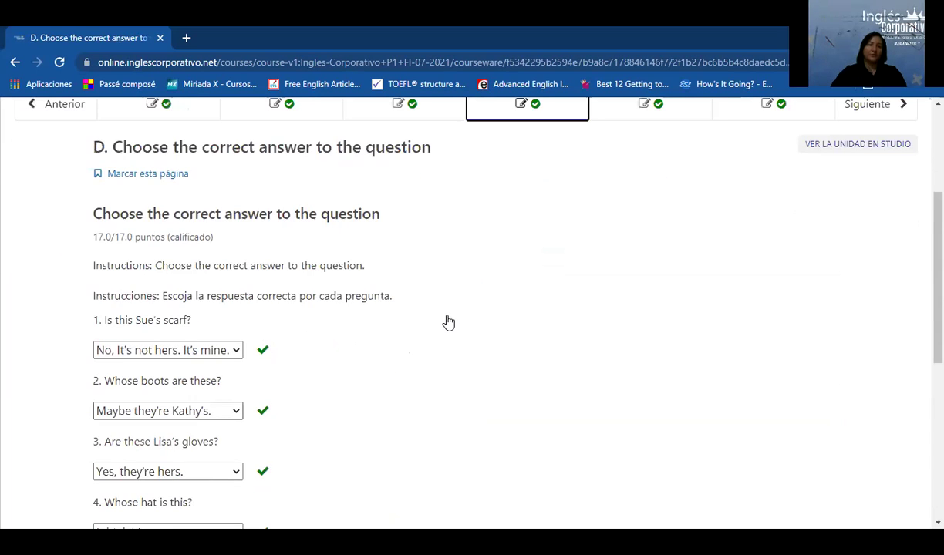
scroll(448, 323, down, 2)
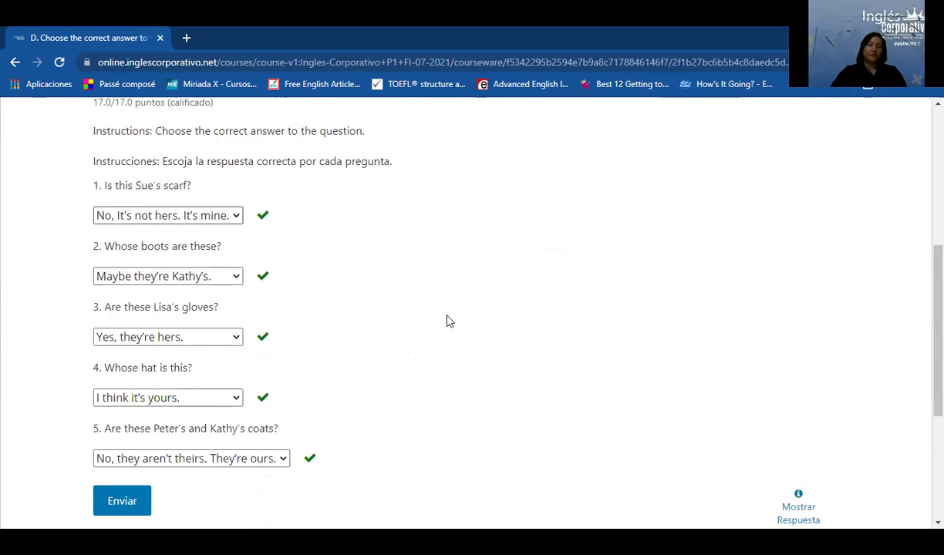
scroll(448, 322, down, 1)
scroll(448, 322, up, 1)
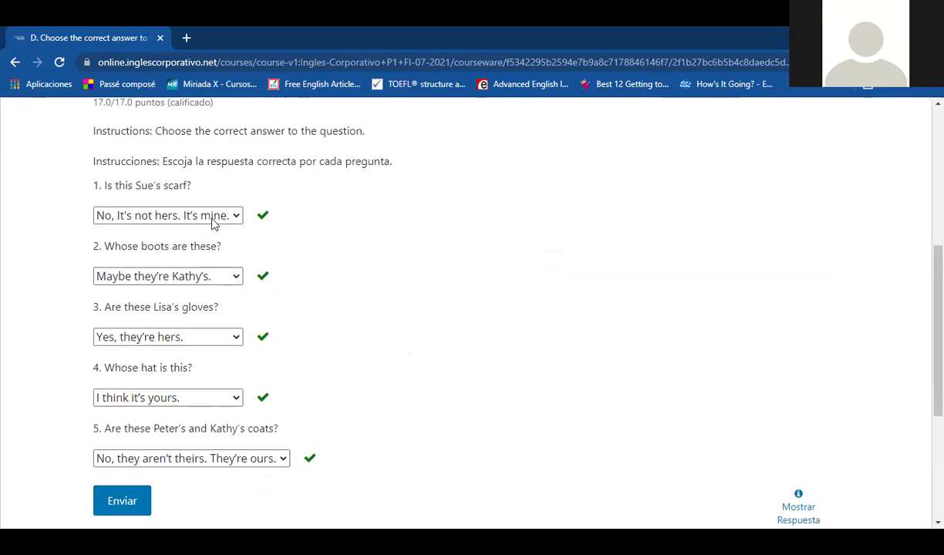
View the answer choices for question 1 about the scarf, keep the selected answer, and submit section D.
click(208, 216)
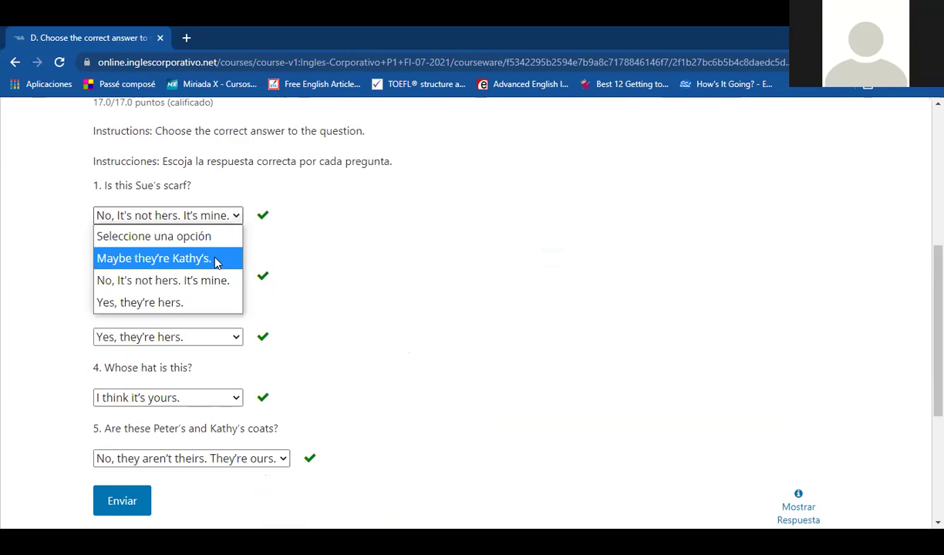
click(409, 262)
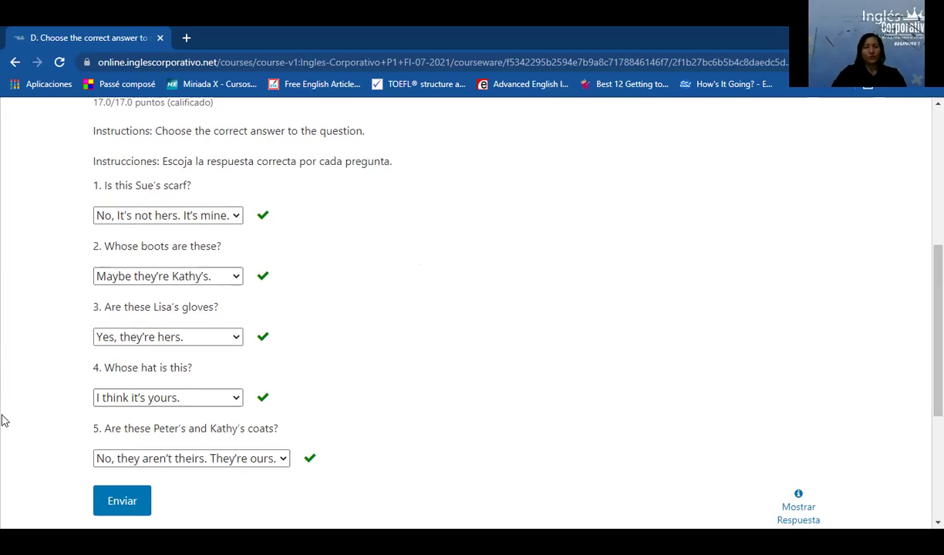
click(97, 495)
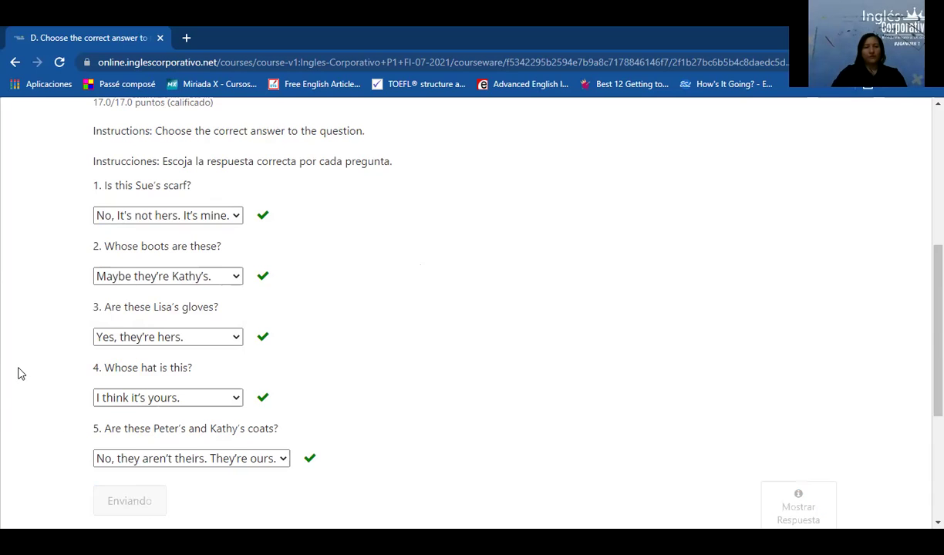
Review the submitted section D answers and open exam section E, "Use the correct present continuous form of the verb".
scroll(21, 371, up, 3)
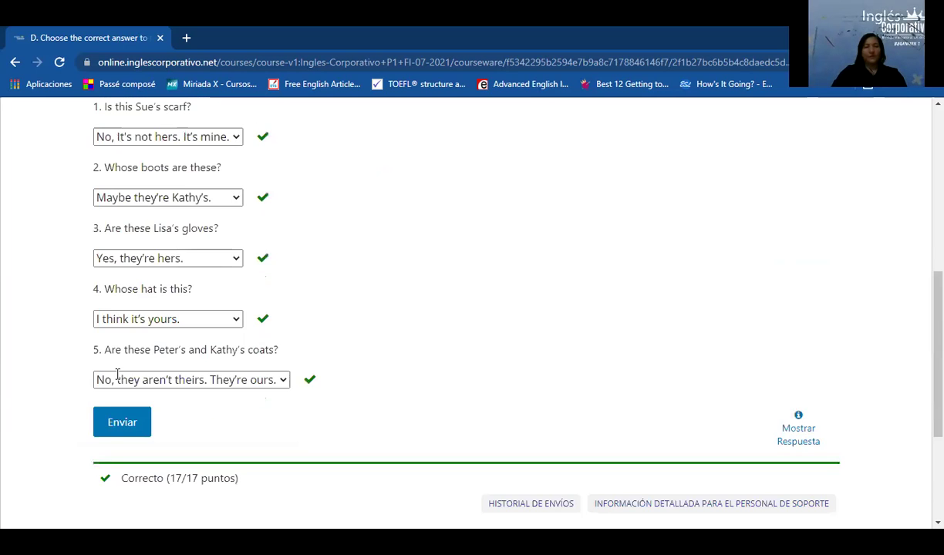
scroll(27, 344, up, 5)
scroll(242, 301, down, 3)
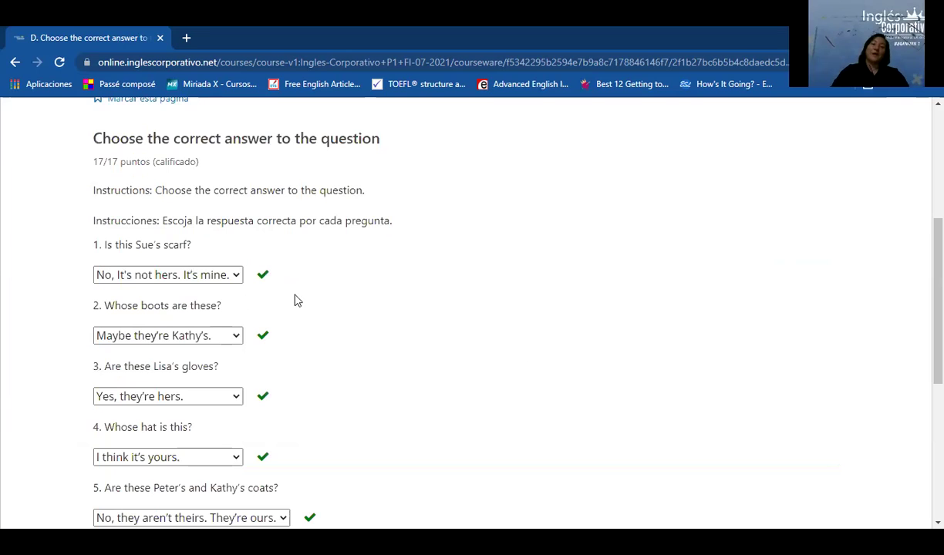
scroll(385, 285, down, 2)
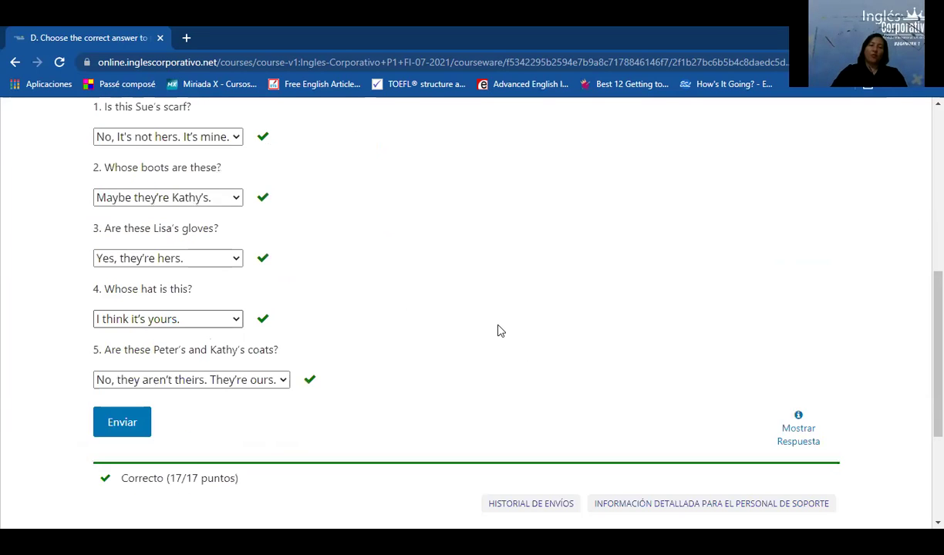
scroll(659, 304, up, 4)
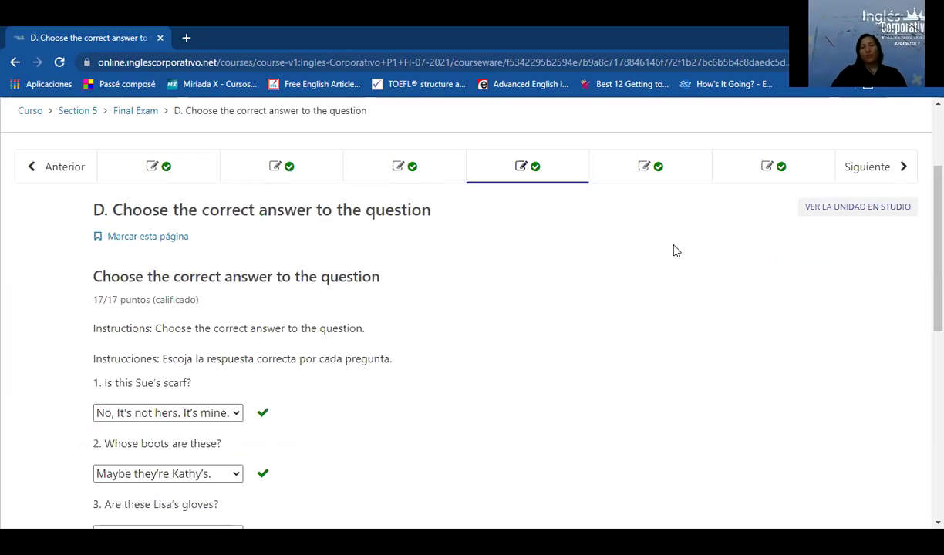
click(668, 175)
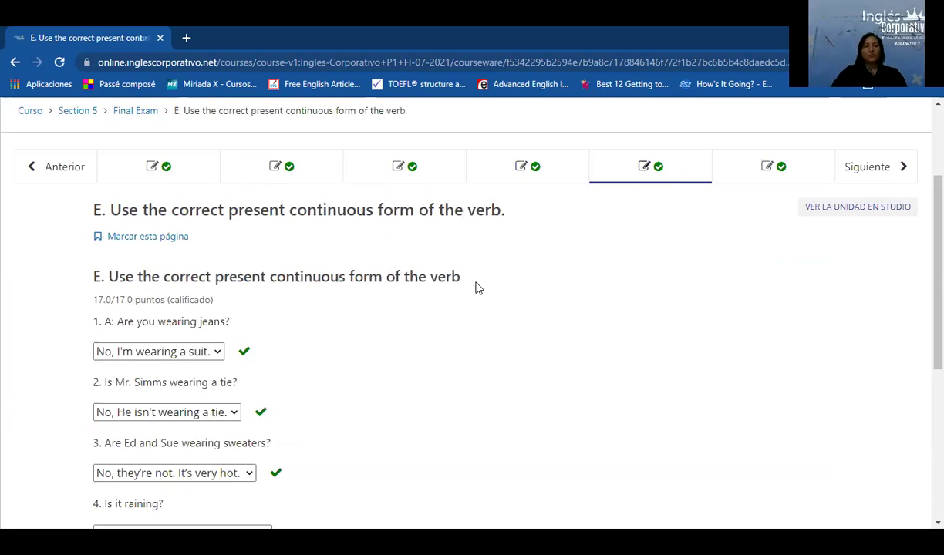
Review the four questions of section E and view the answer choices for question 1 about wearing jeans, keeping the selected answer.
scroll(386, 318, down, 1)
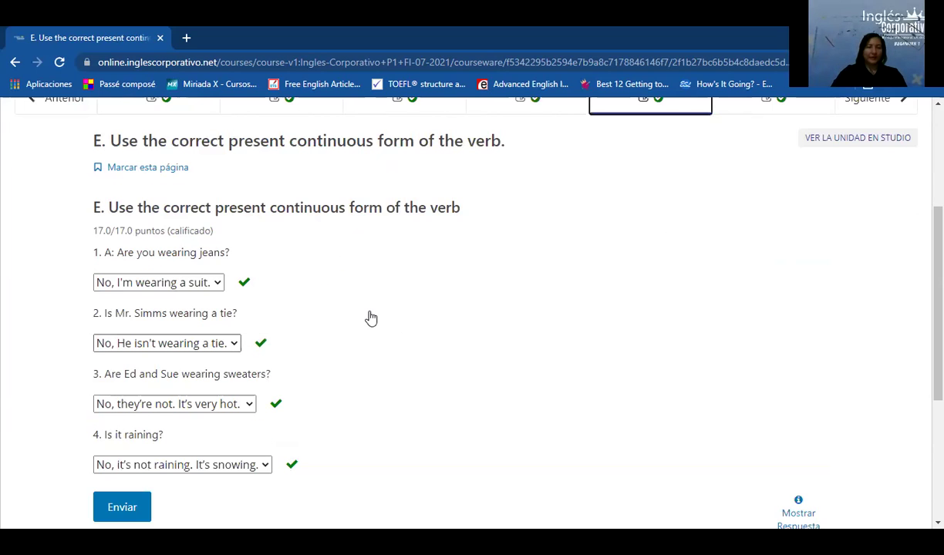
scroll(371, 317, down, 1)
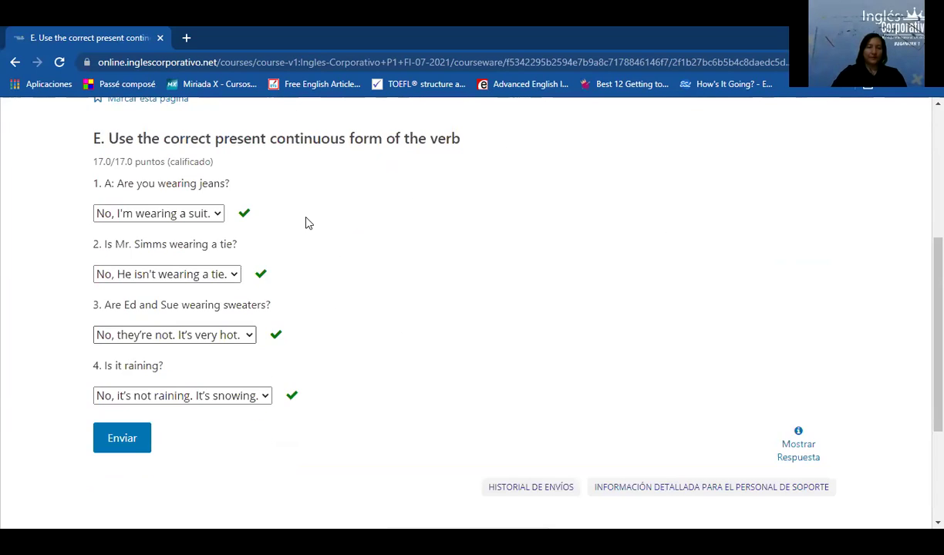
click(219, 214)
click(344, 215)
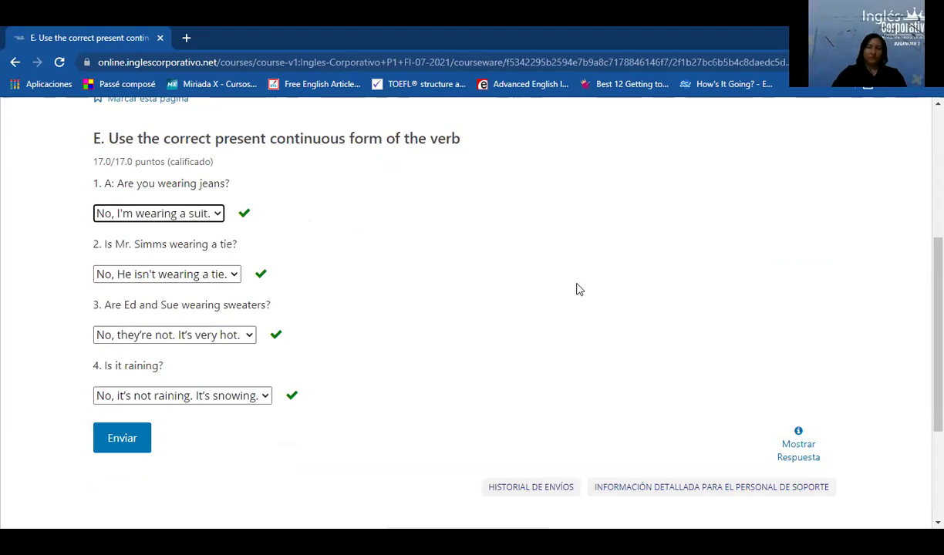
Open exam section F, "Select the correct time", and read its instructions and the worked example.
scroll(579, 289, up, 2)
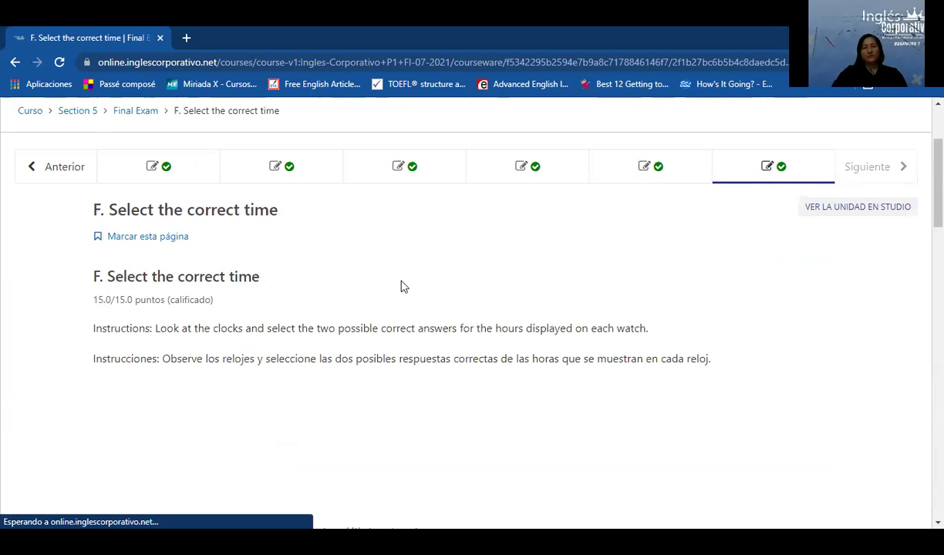
scroll(401, 286, down, 1)
scroll(516, 373, down, 2)
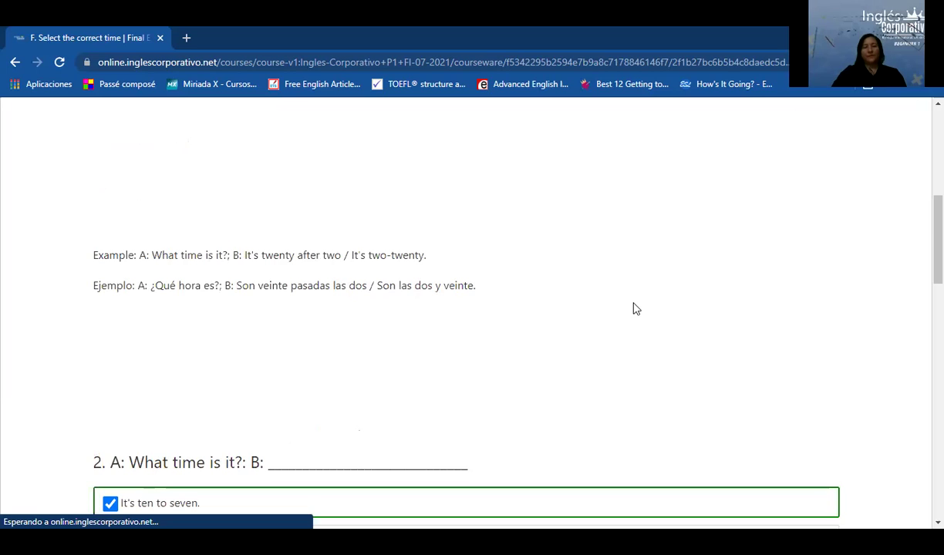
scroll(635, 309, down, 3)
scroll(636, 308, up, 5)
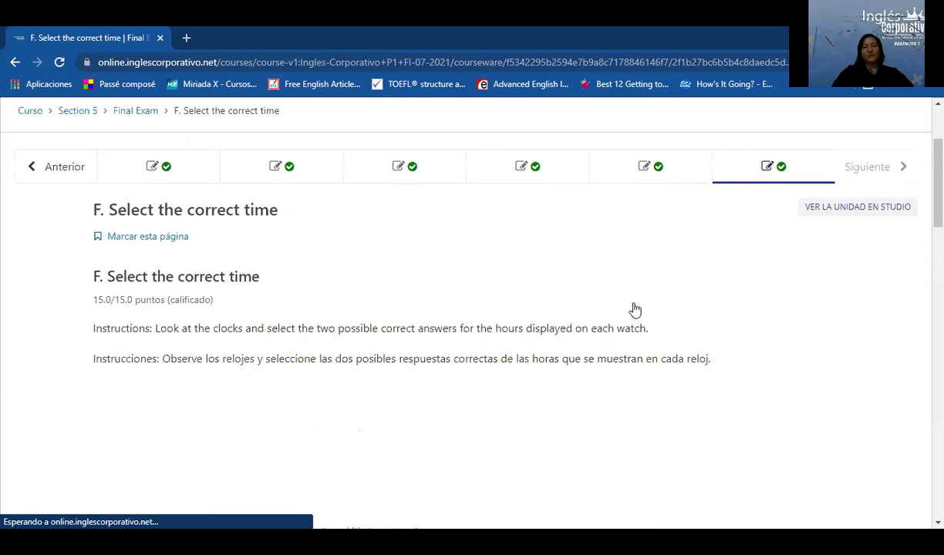
scroll(635, 308, down, 2)
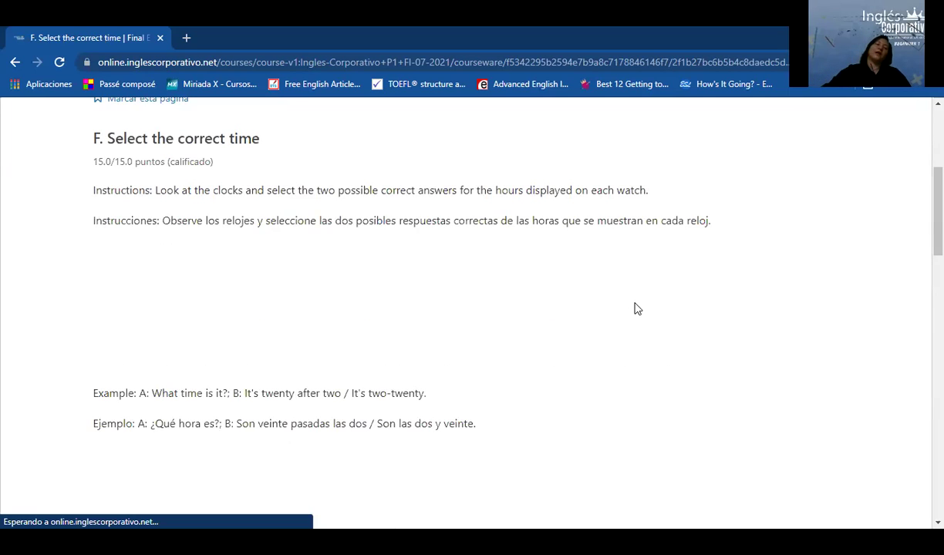
scroll(691, 292, down, 2)
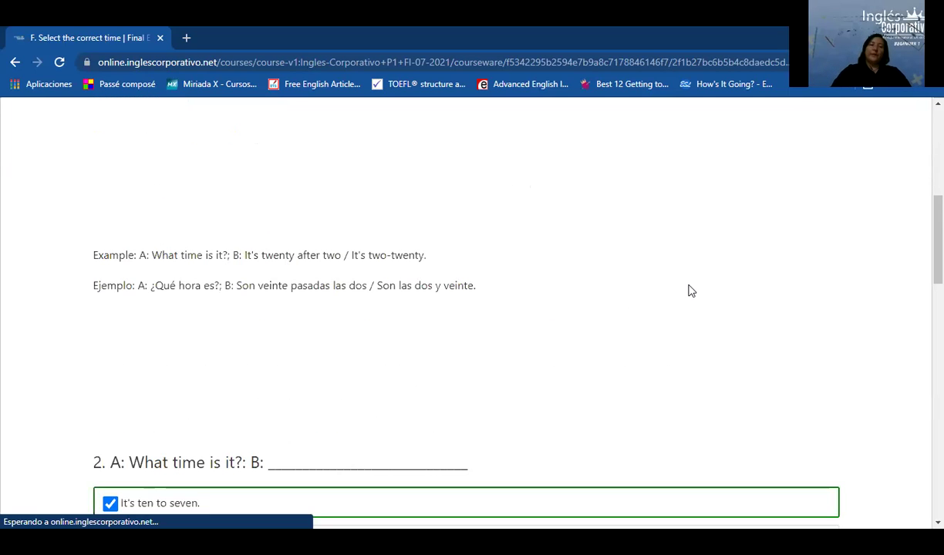
Examine the clock images with the "twenty after two / two-twenty" example and the answer options of question 2.
scroll(692, 292, down, 2)
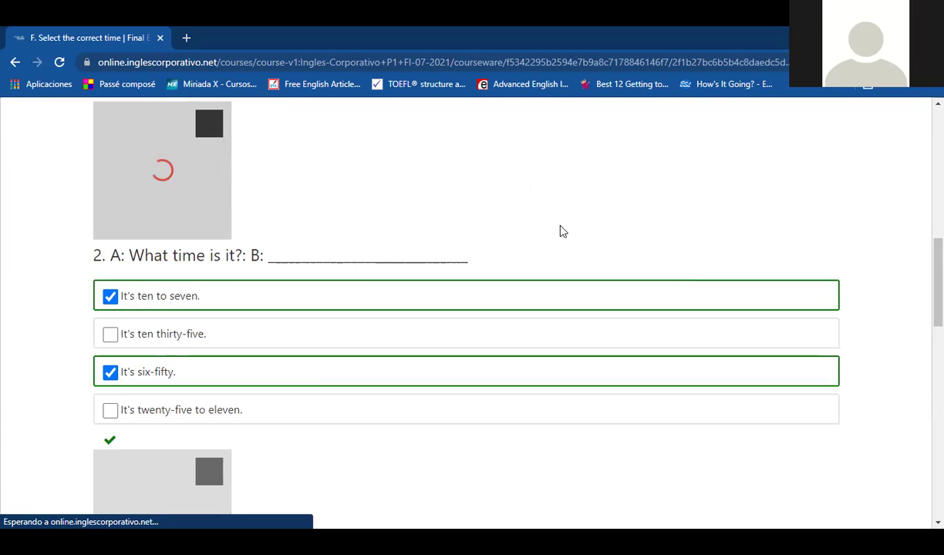
scroll(561, 232, up, 1)
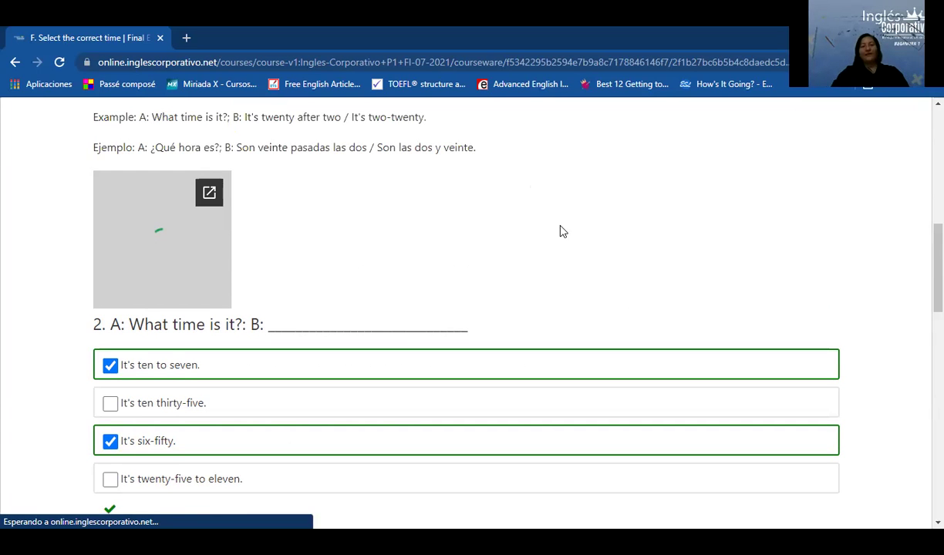
scroll(561, 232, down, 1)
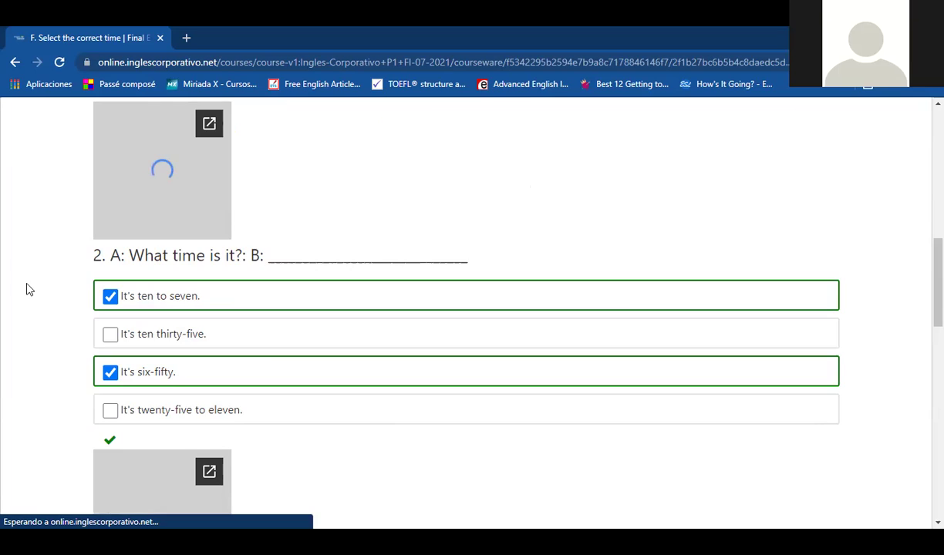
scroll(26, 289, up, 5)
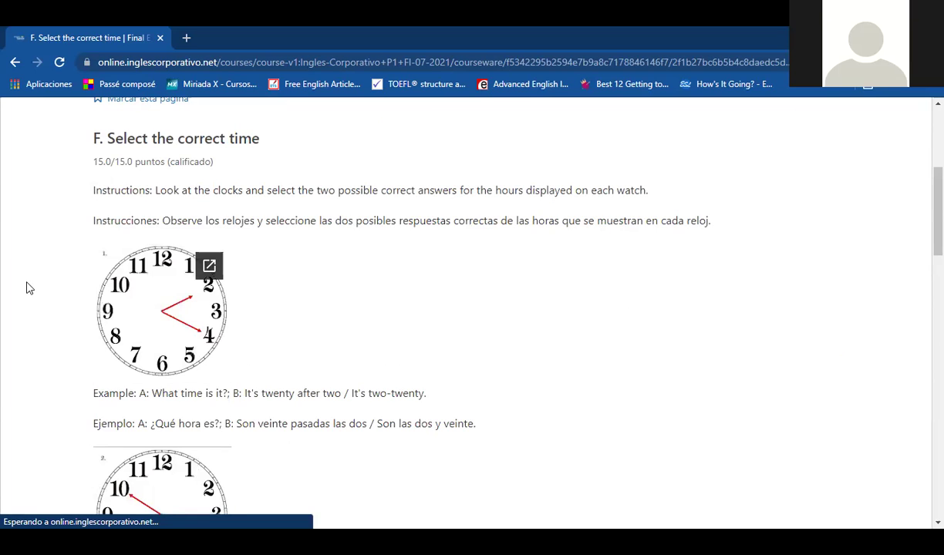
scroll(27, 287, down, 3)
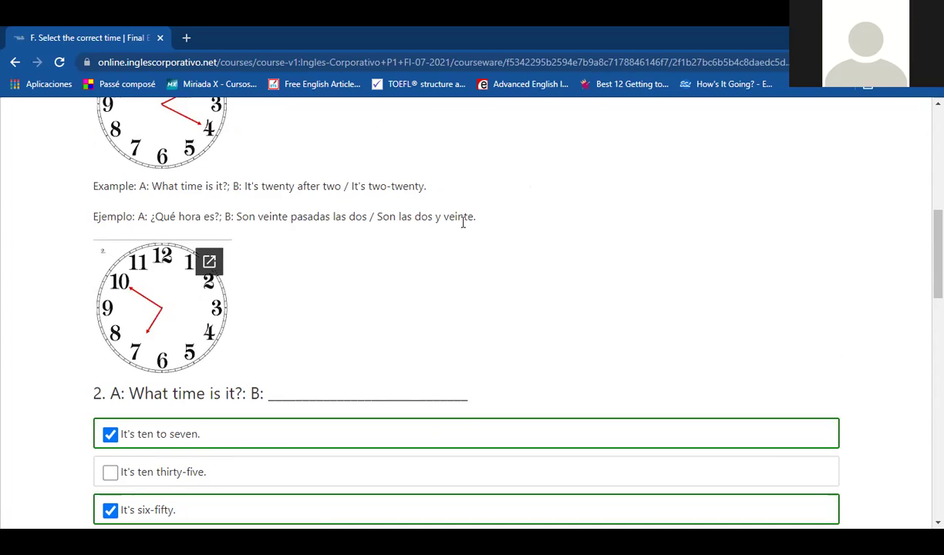
drag(456, 217, 476, 216)
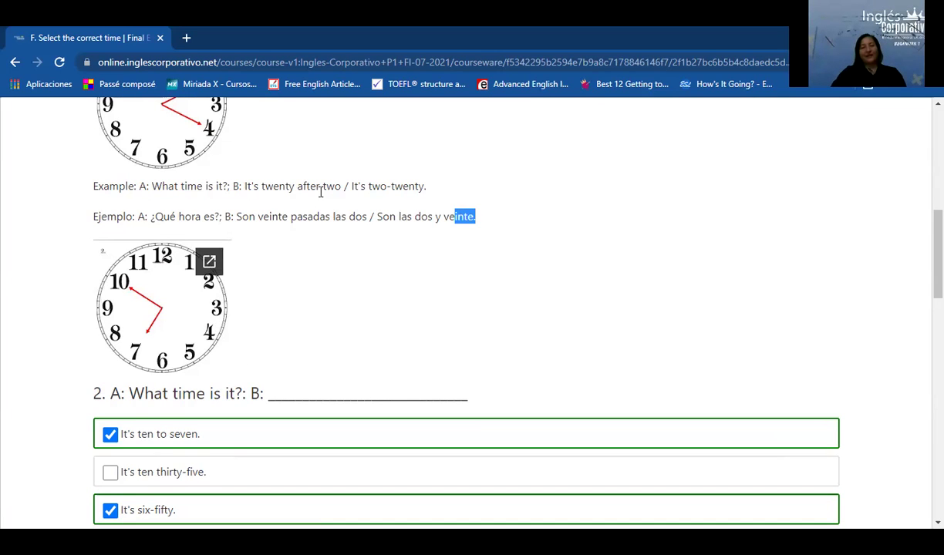
drag(263, 217, 138, 200)
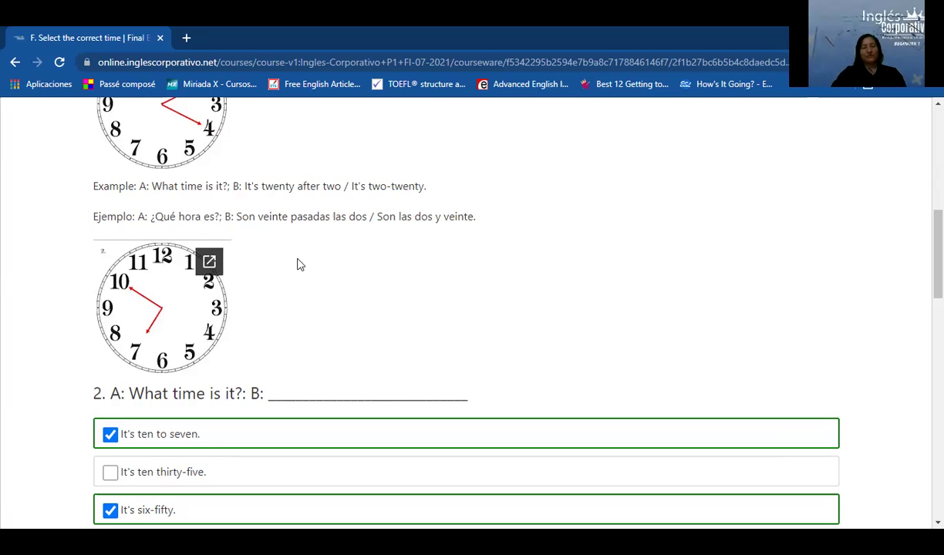
Review question 3 of section F and return to the beginning of the exam page.
scroll(337, 288, up, 2)
scroll(358, 289, down, 8)
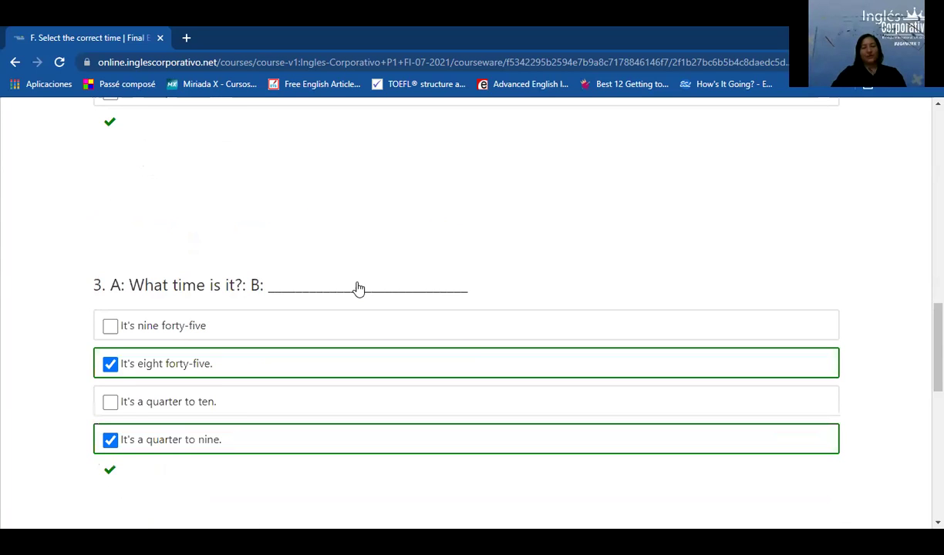
scroll(358, 289, up, 3)
scroll(358, 289, up, 10)
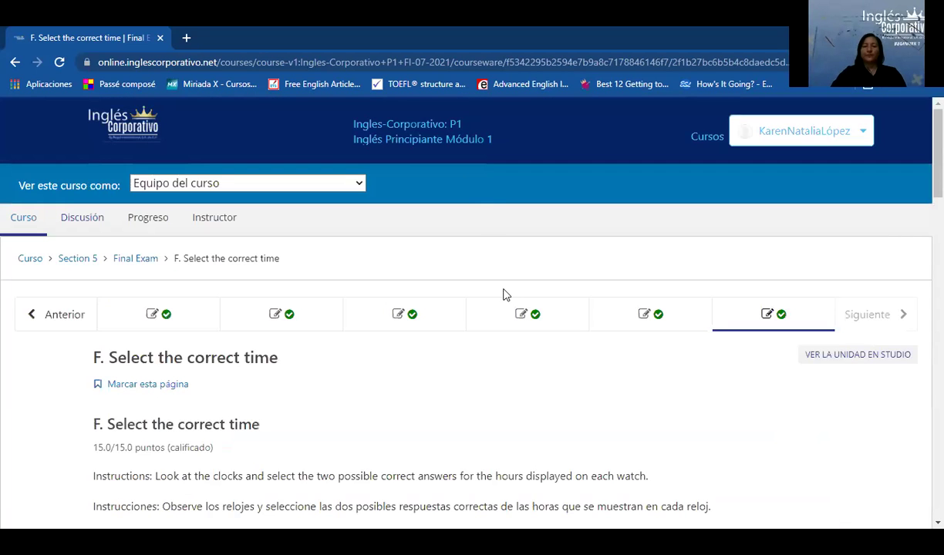